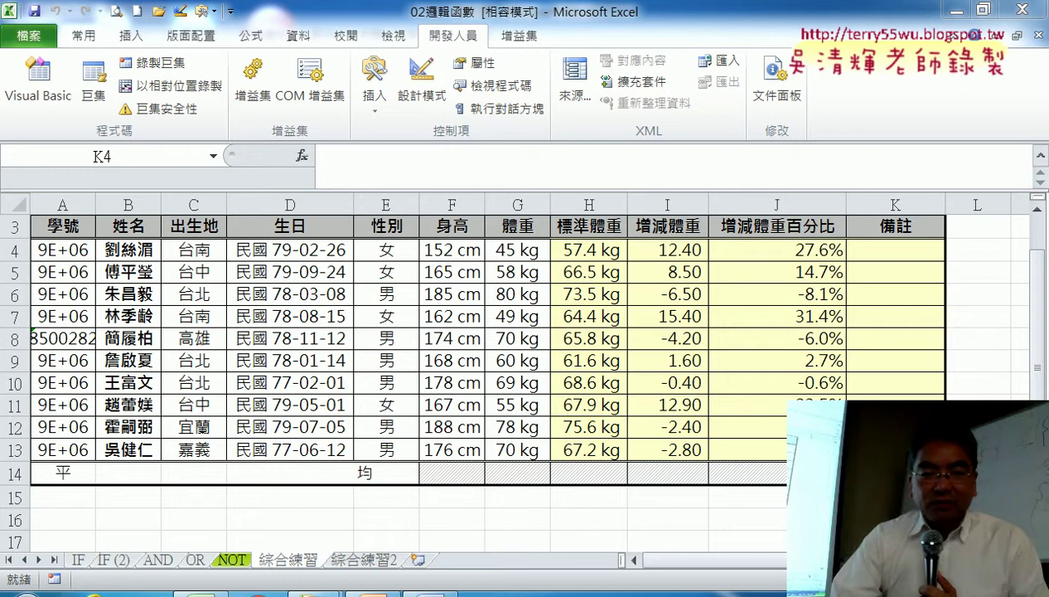
Step: Switch to the lecture slides and scroll through them
key("alt+Tab")
scroll(409, 517, "down", 3)
scroll(409, 518, "down", 5)
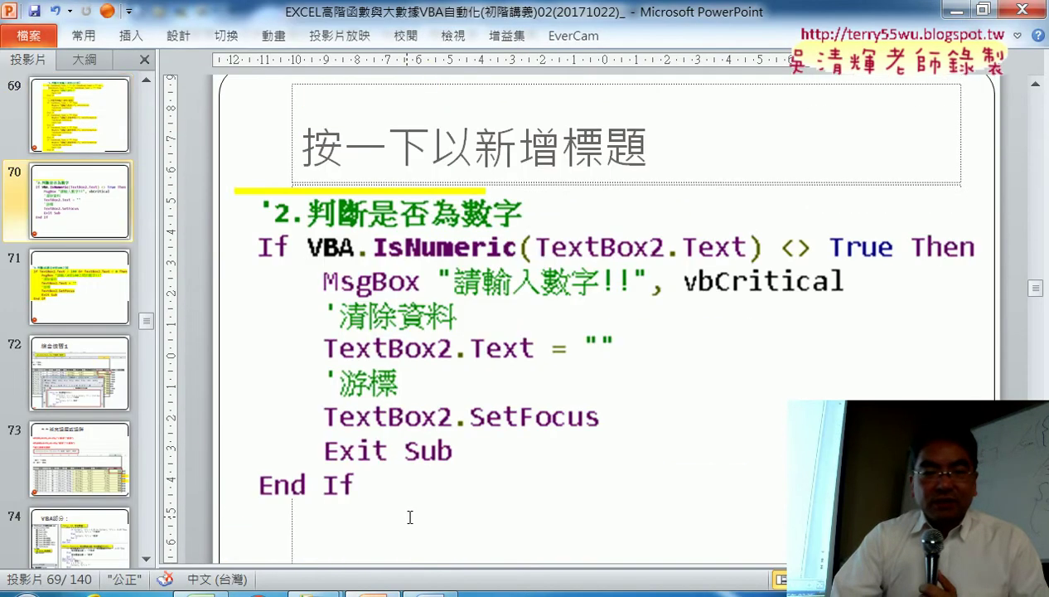
scroll(410, 518, "down", 3)
scroll(409, 516, "down", 2)
scroll(410, 515, "down", 3)
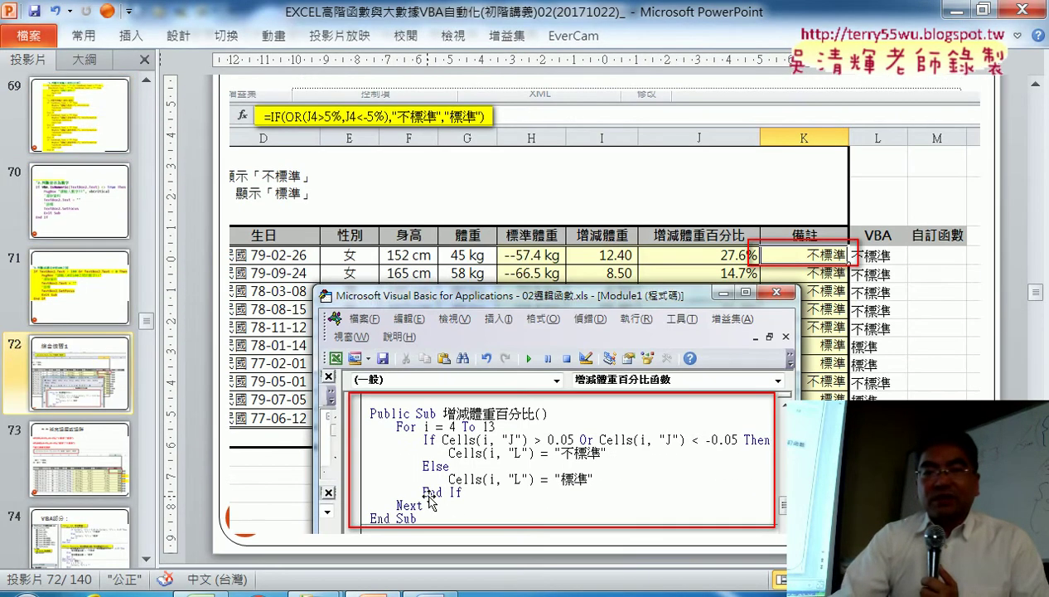
scroll(430, 495, "down", 3)
scroll(430, 492, "up", 6)
scroll(431, 491, "down", 1)
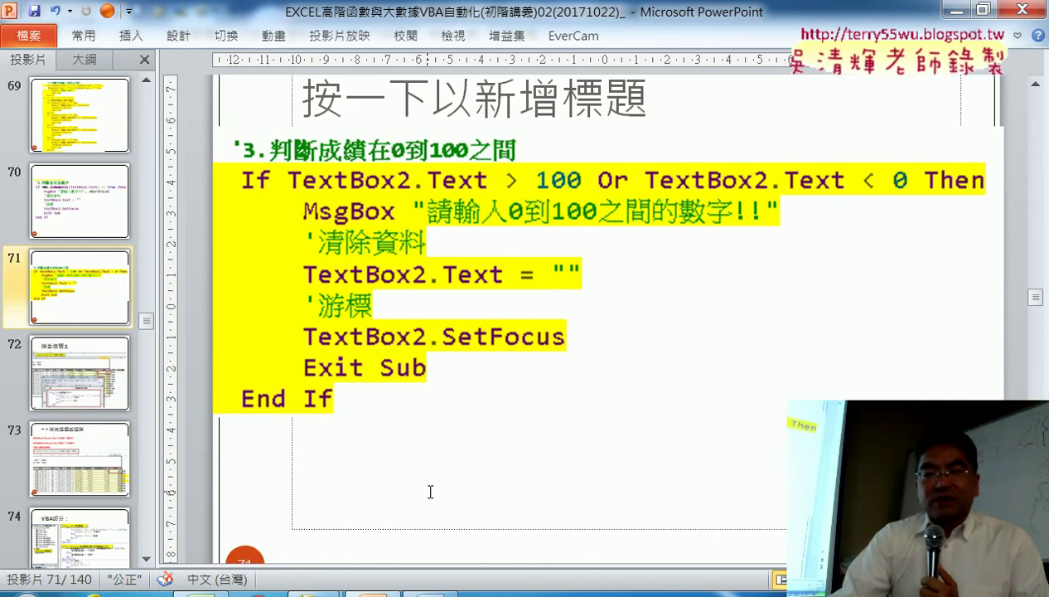
scroll(430, 492, "down", 1)
scroll(430, 492, "down", 3)
scroll(430, 493, "down", 1)
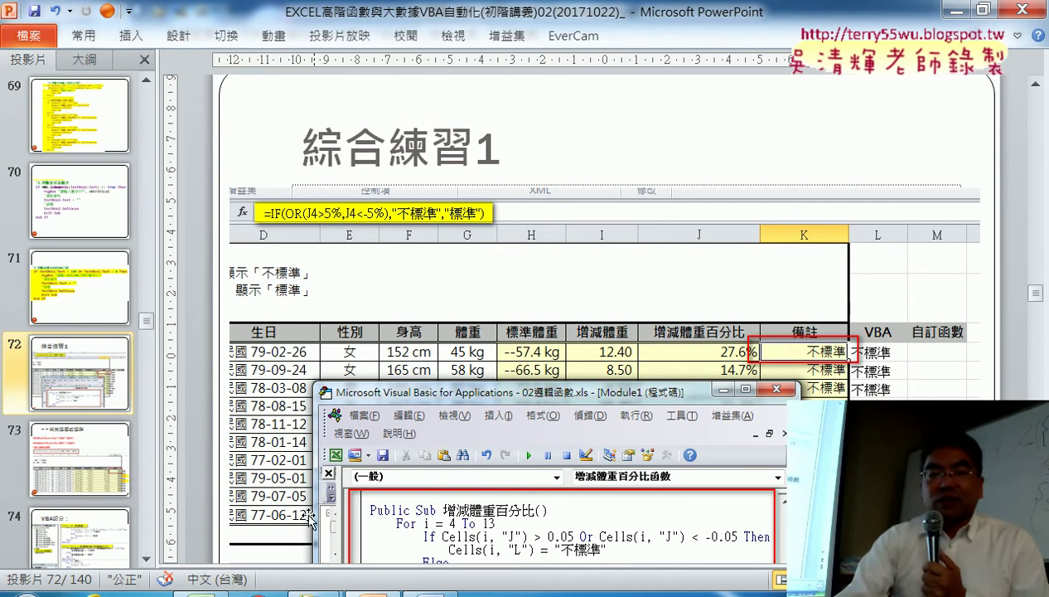
Step: Glance at the VBA code document, then return to the weight table workbook
left_click(454, 593)
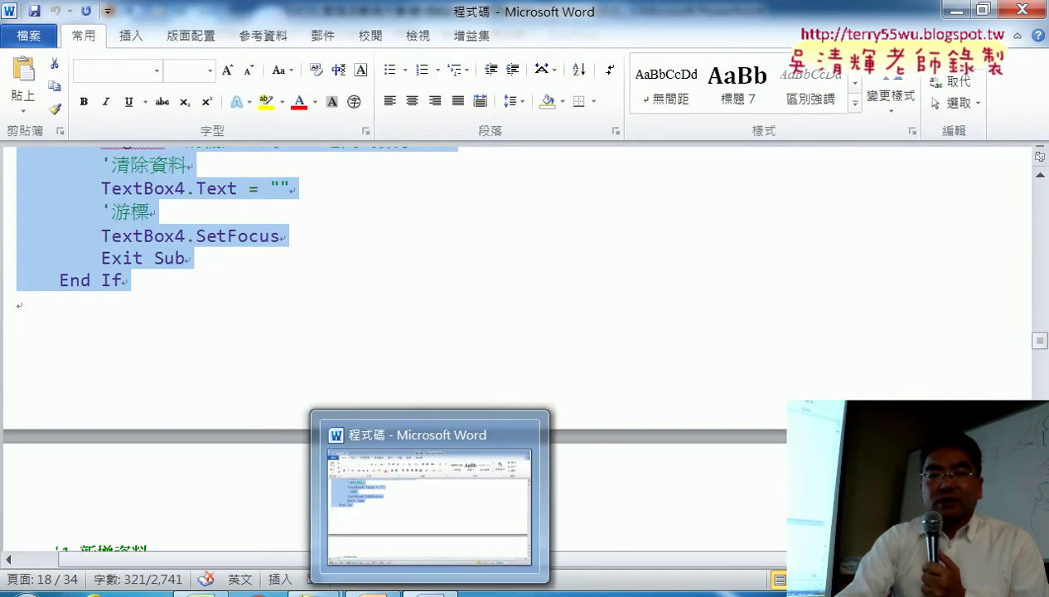
left_click(434, 586)
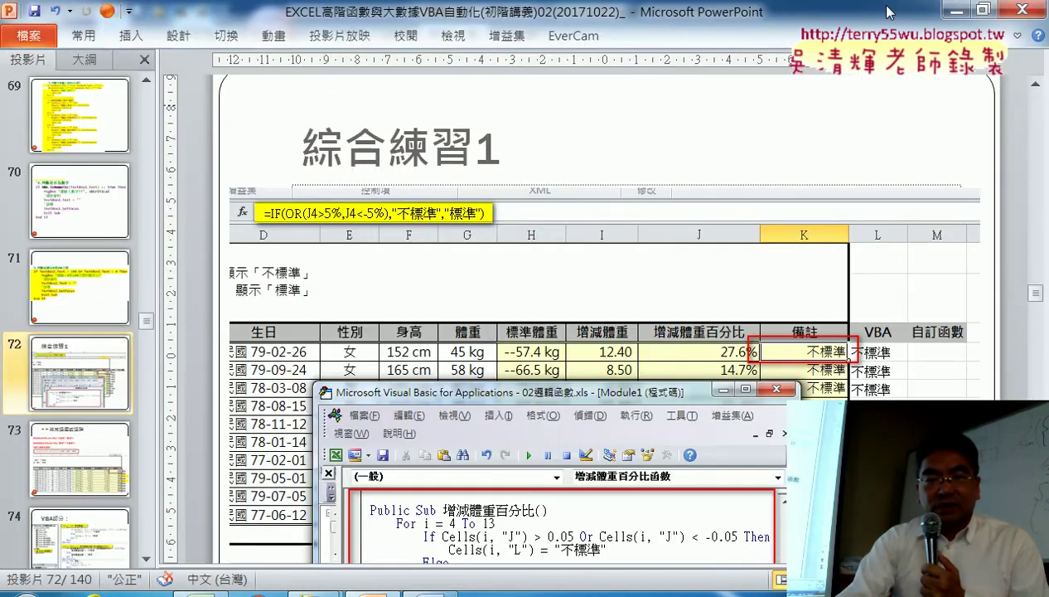
left_click(957, 10)
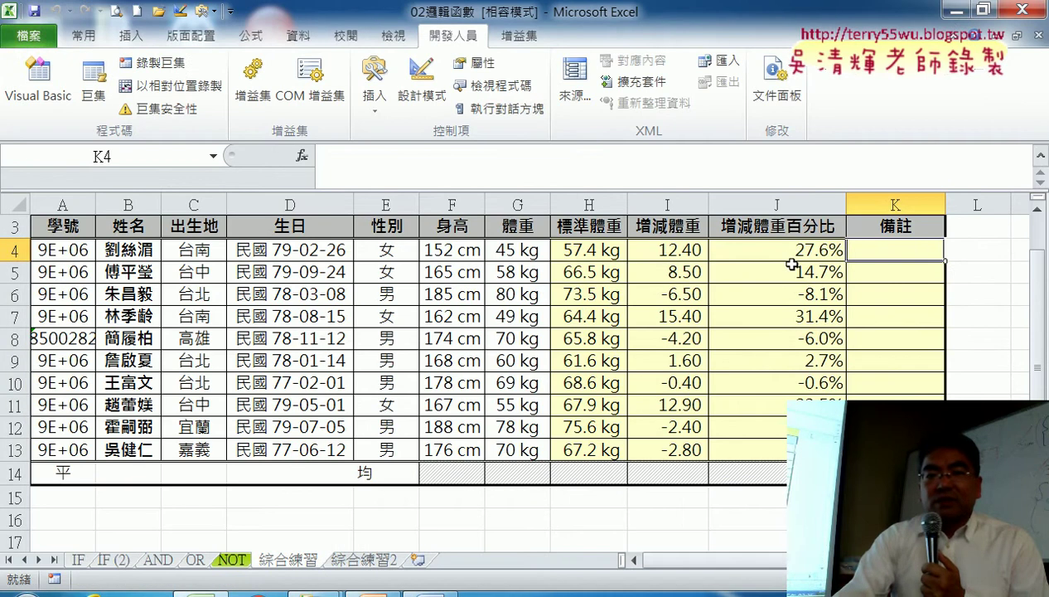
Step: Review row 4: actual weight 45 in G4, standard 57.4 in H4, and J4's =I4/G4 formula
left_click(766, 250)
left_click(776, 203)
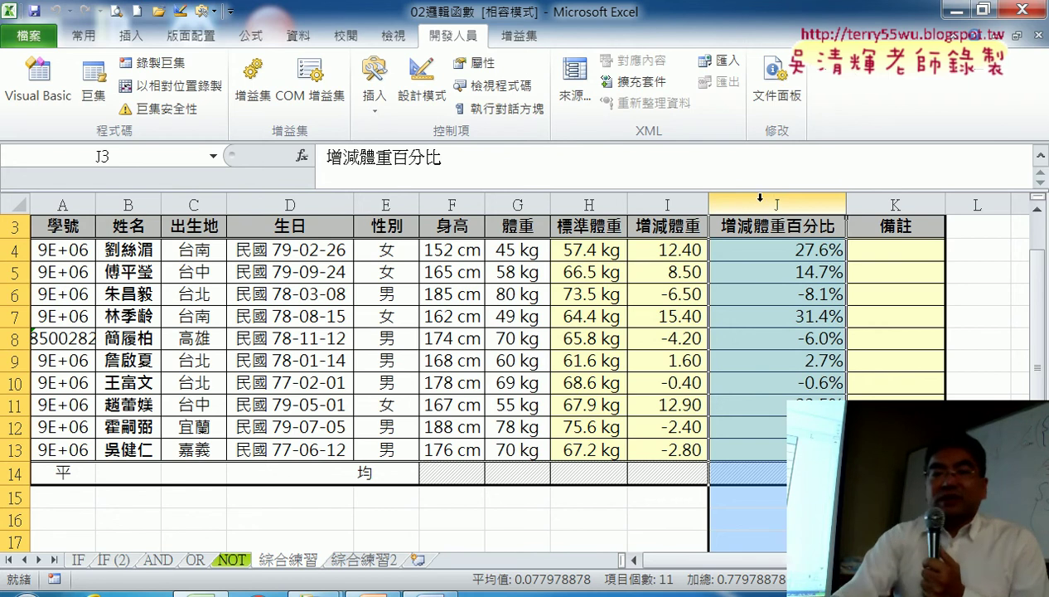
left_click(585, 255)
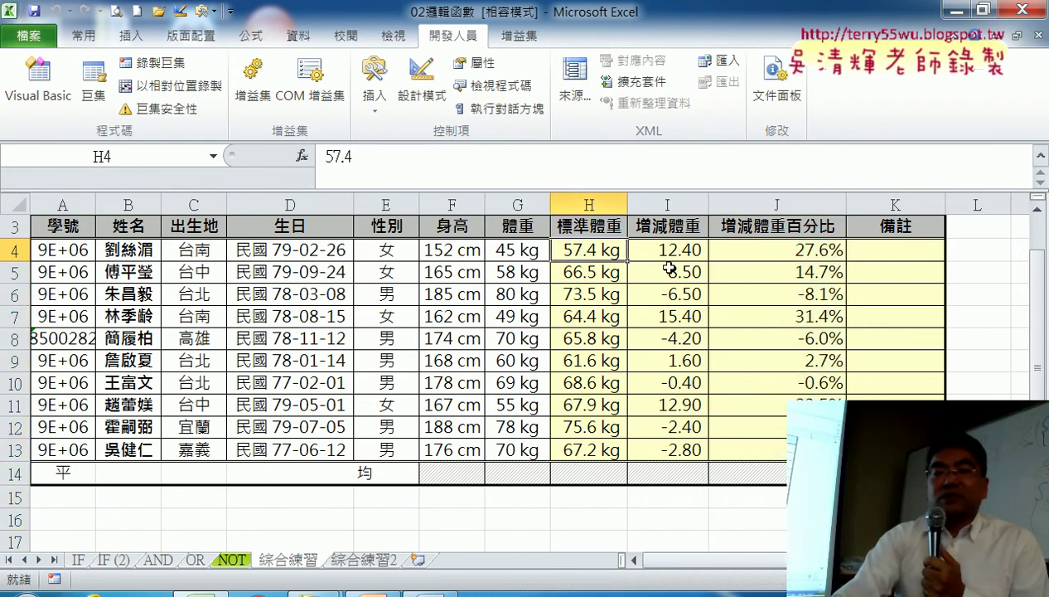
left_click(515, 253)
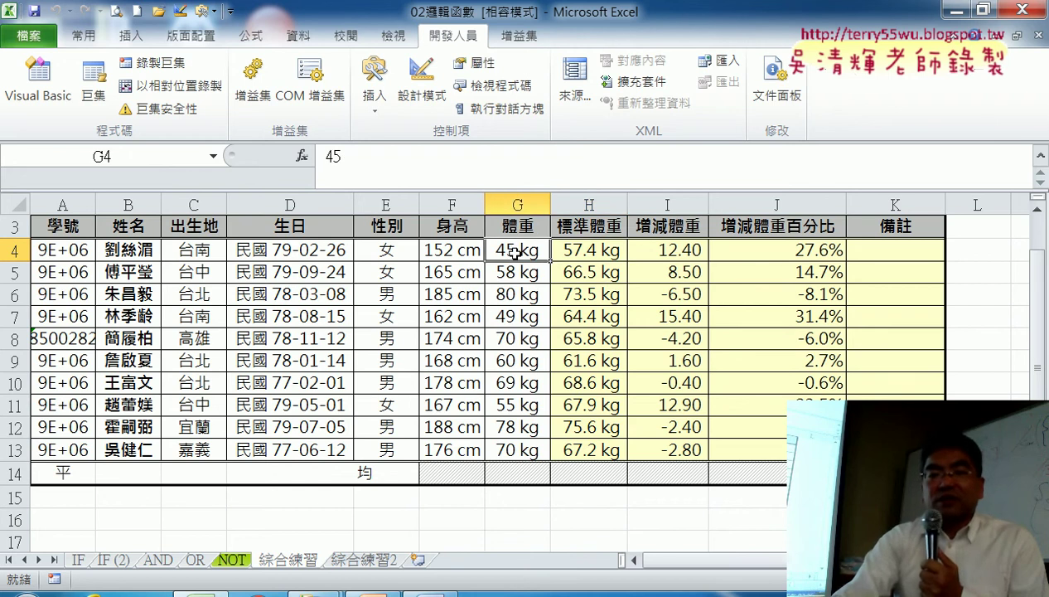
left_click(585, 253)
left_click(491, 251)
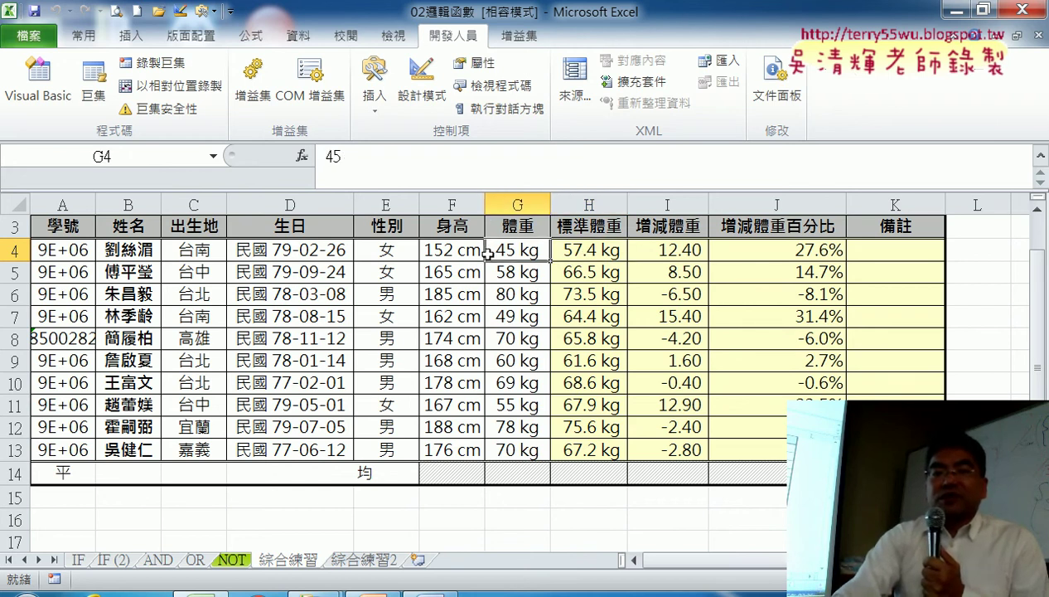
left_click(584, 249)
left_click(522, 251)
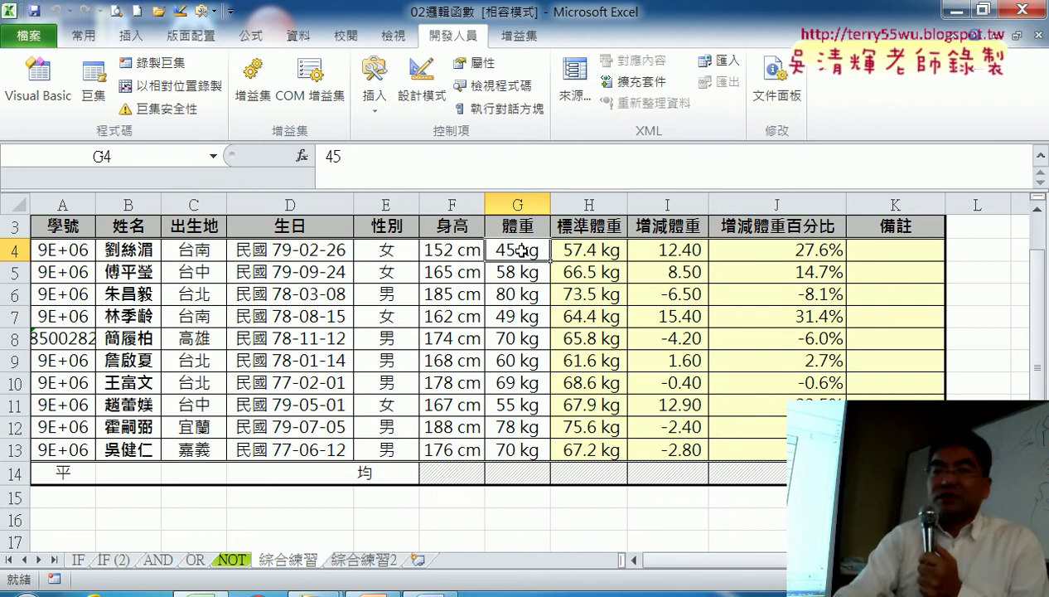
left_click(825, 248)
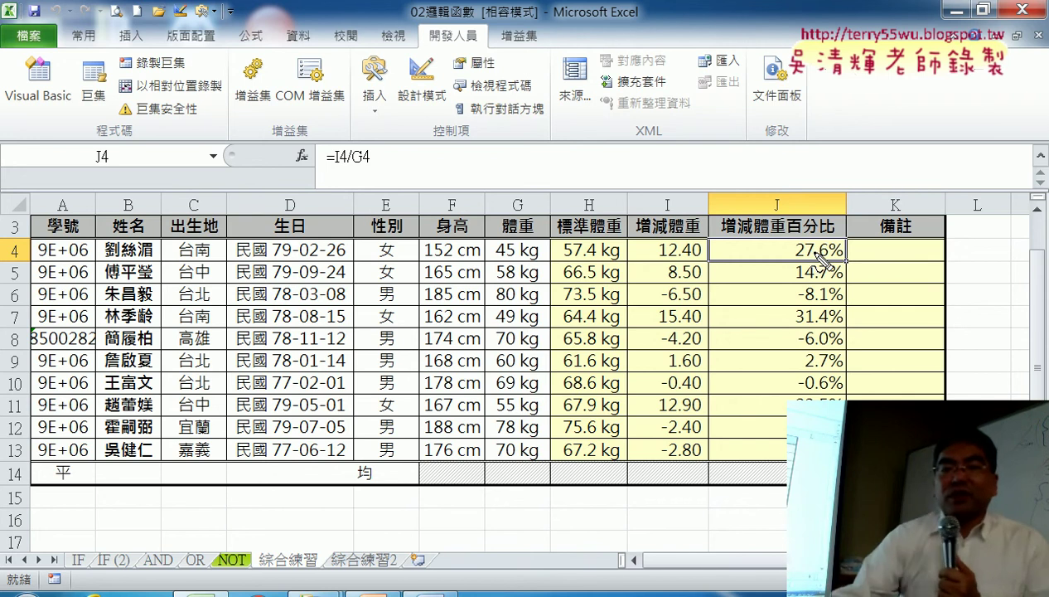
Step: Annotate in red the 5% and -5% thresholds beside column J, then clear the annotations
mouse_move(647, 166)
left_mouse_down()
mouse_move(719, 170)
mouse_move(692, 51)
mouse_move(673, 93)
left_mouse_up()
left_click_drag(697, 54, 720, 98)
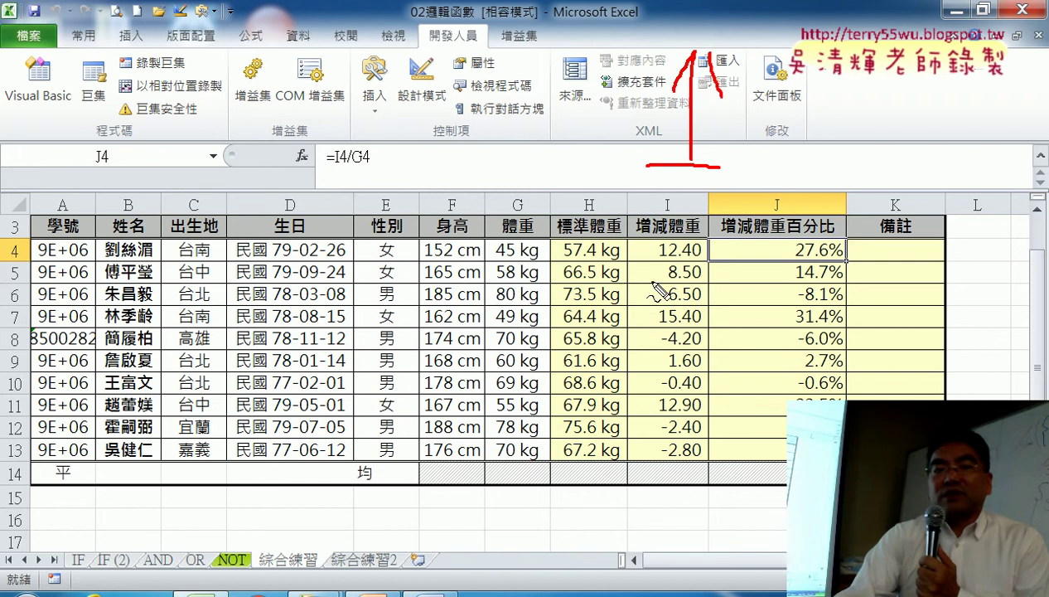
mouse_move(652, 282)
left_mouse_down()
mouse_move(734, 282)
mouse_move(700, 366)
mouse_move(750, 334)
left_mouse_up()
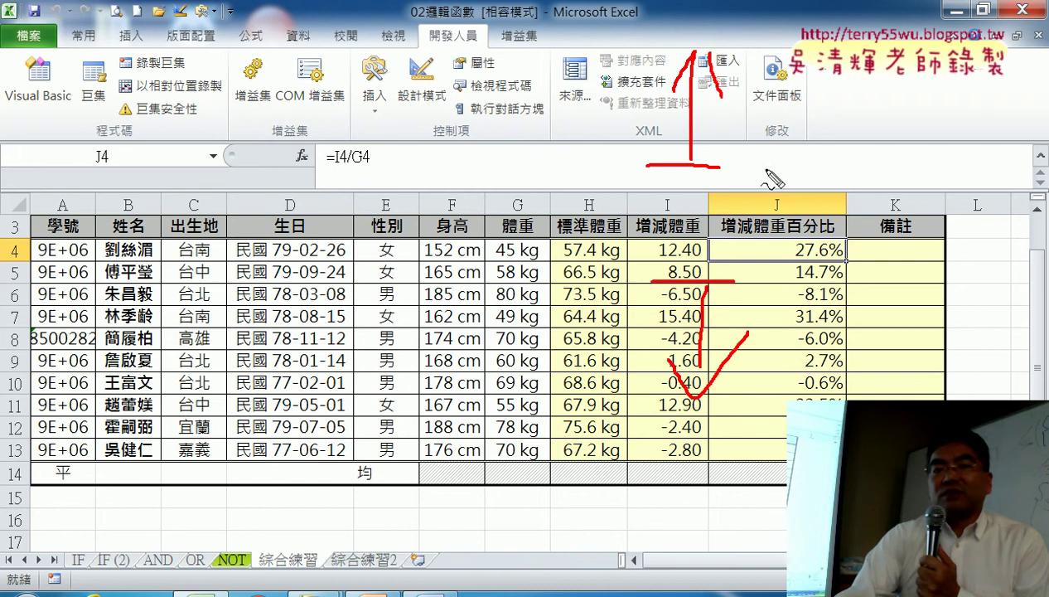
mouse_move(756, 138)
left_mouse_down()
mouse_move(745, 196)
mouse_move(779, 135)
left_mouse_up()
left_click_drag(847, 126, 798, 200)
mouse_move(808, 142)
left_mouse_down()
mouse_move(829, 170)
mouse_move(824, 188)
left_mouse_up()
left_click_drag(754, 298, 789, 293)
mouse_move(802, 249)
left_mouse_down()
mouse_move(819, 288)
mouse_move(839, 264)
mouse_move(835, 325)
left_mouse_up()
left_click_drag(839, 265, 863, 325)
left_click_drag(758, 116, 783, 131)
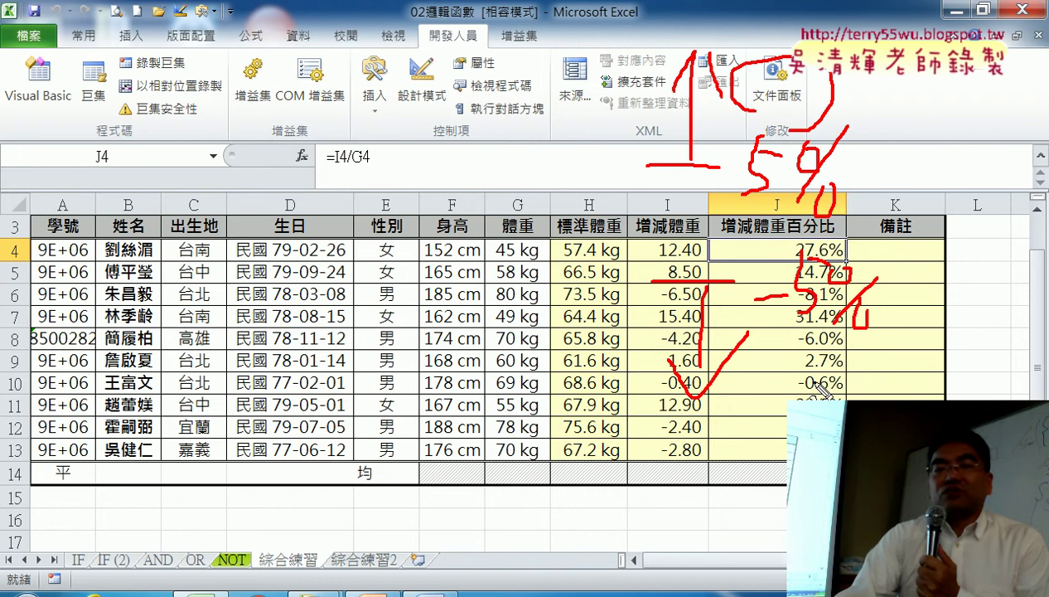
left_click_drag(817, 352, 815, 397)
left_click_drag(711, 256, 761, 211)
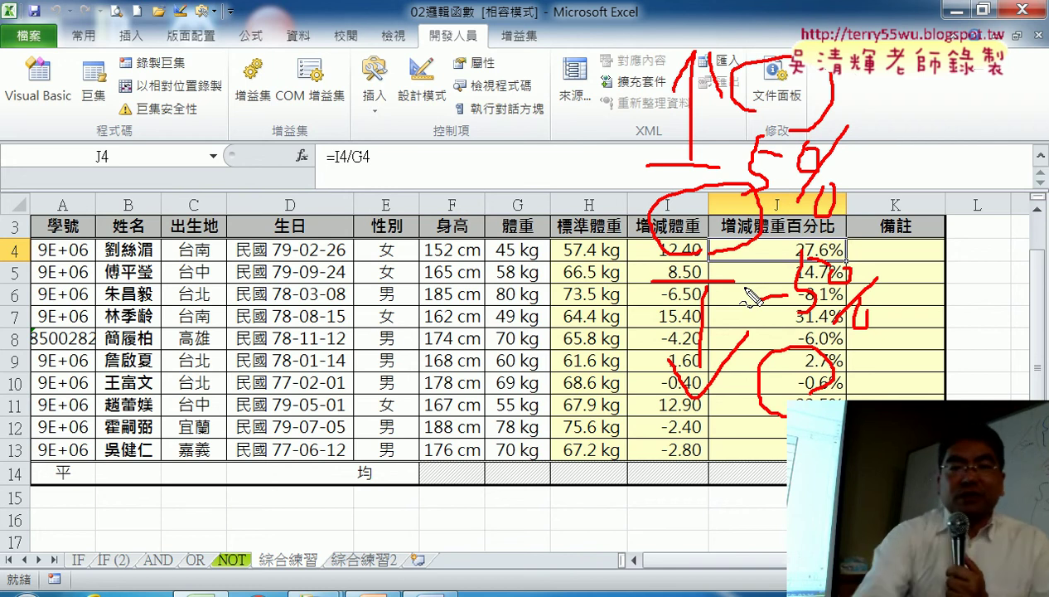
key("Escape")
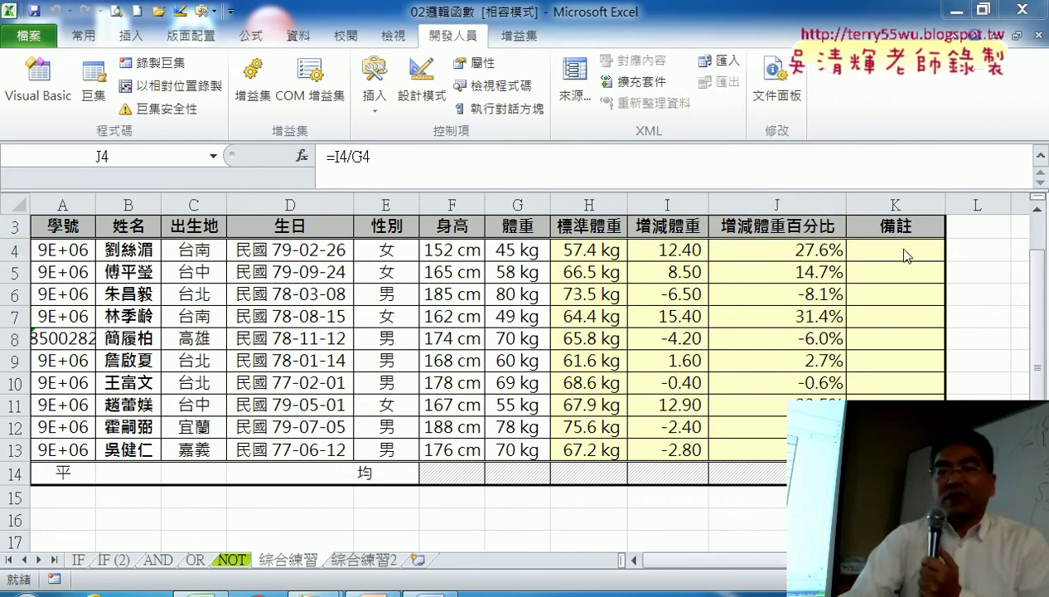
Step: Insert an IF function into cell K4
left_click(907, 254)
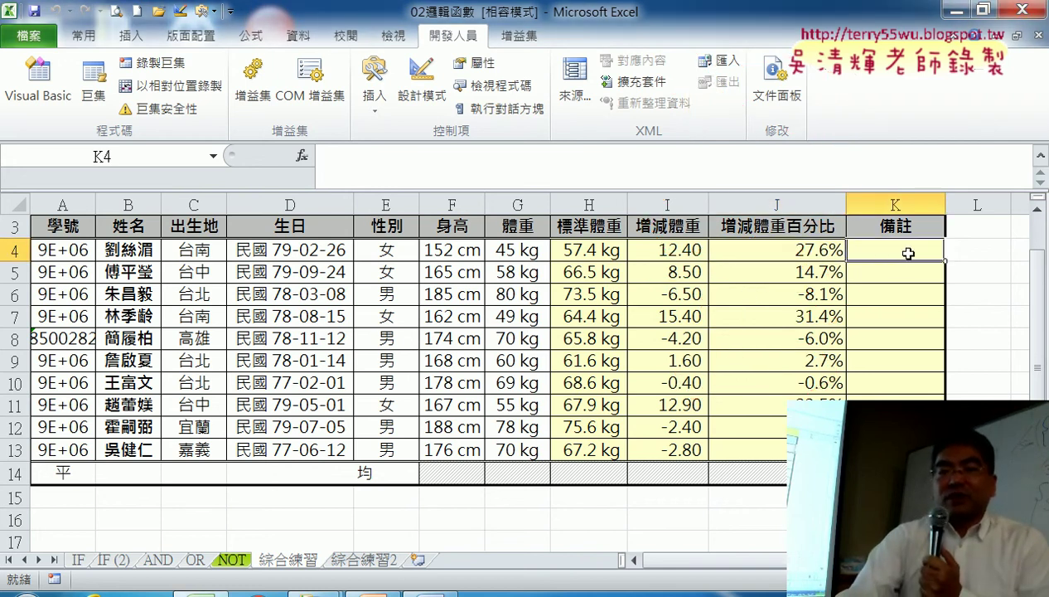
left_click(303, 156)
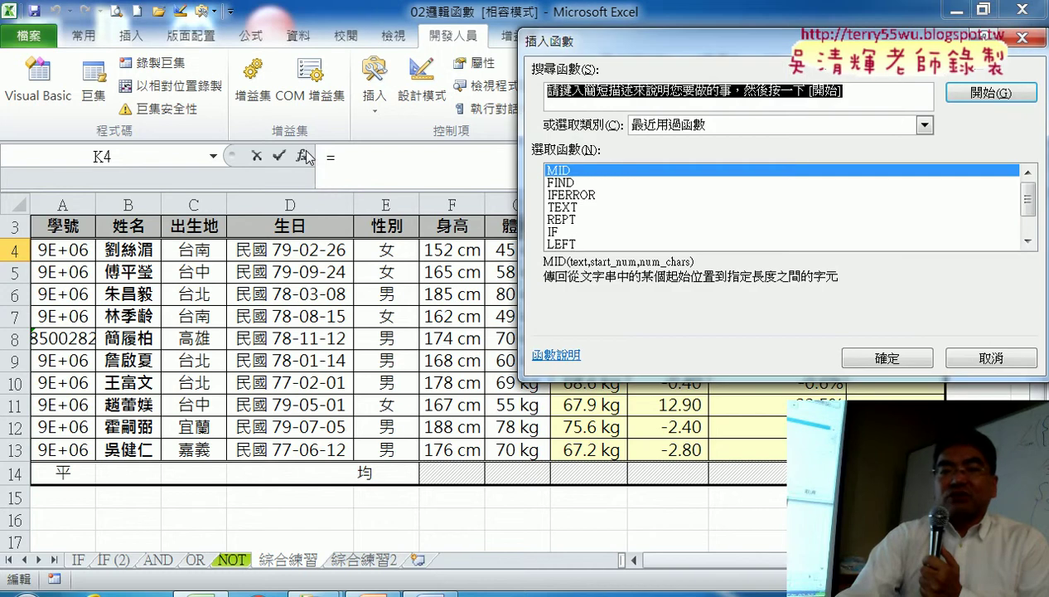
double_click(554, 232)
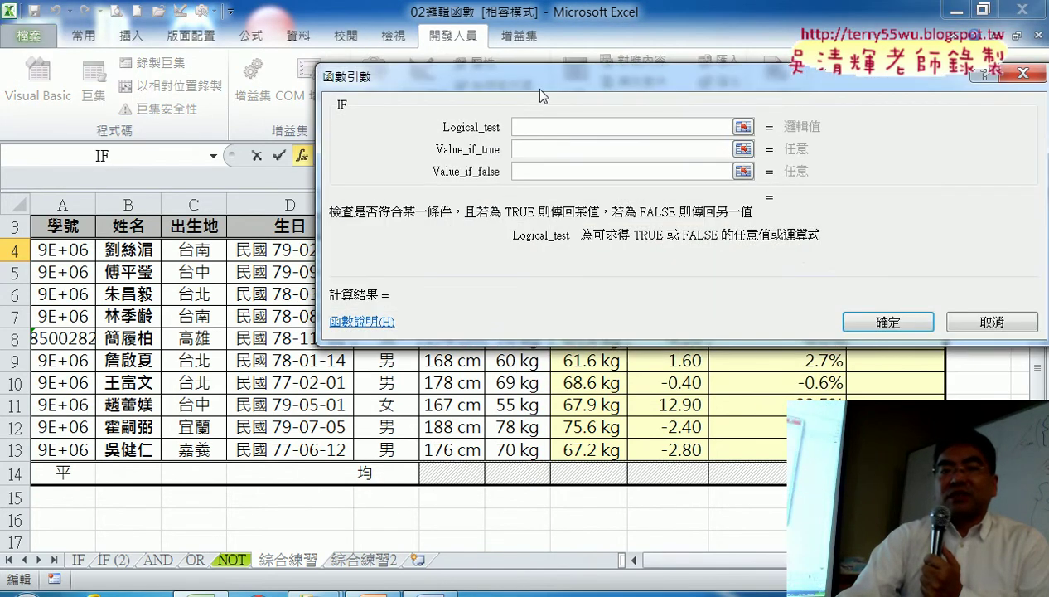
left_click_drag(539, 93, 346, 308)
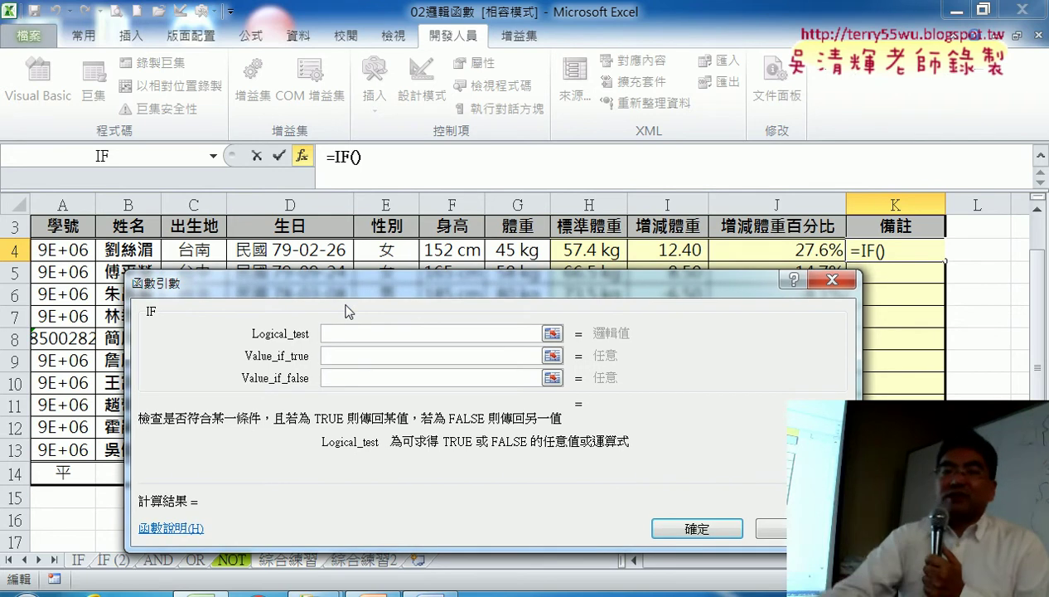
Step: Enter or(J4>5%,J4<-5%) as the IF logical test
left_click(756, 251)
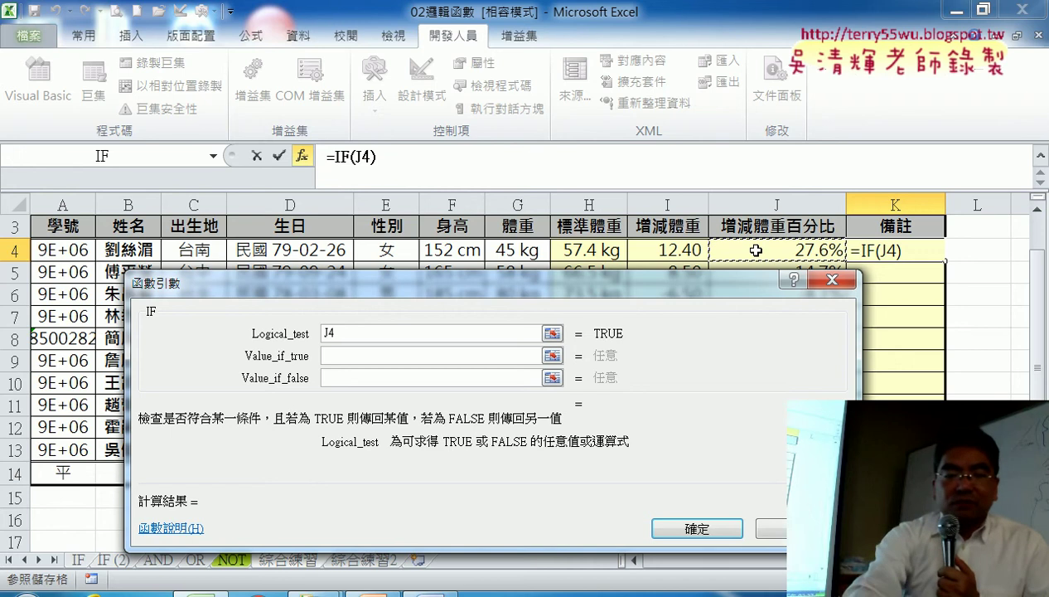
type(">5")
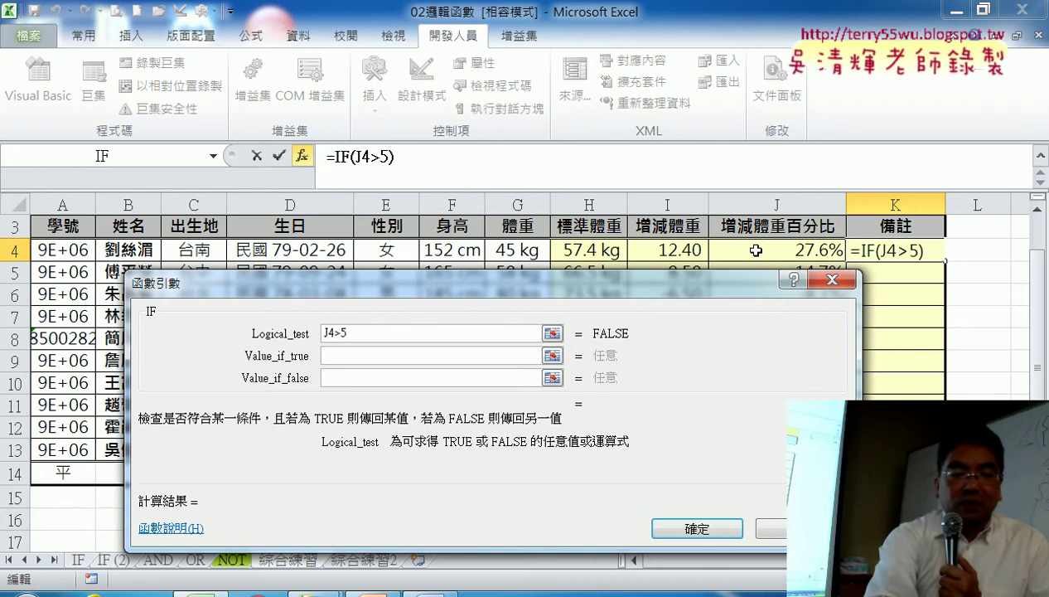
type("%")
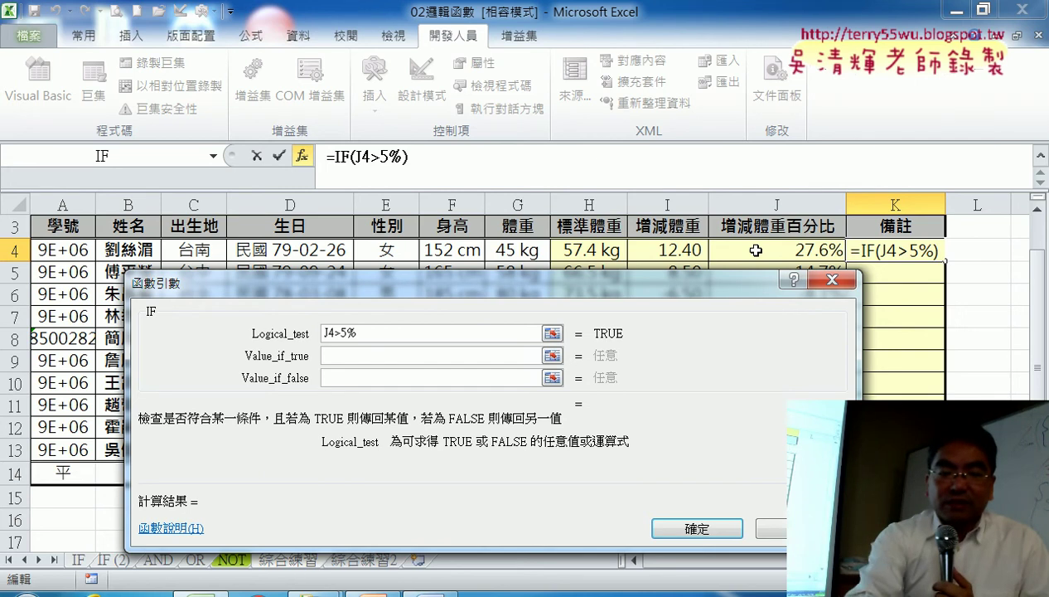
type("or")
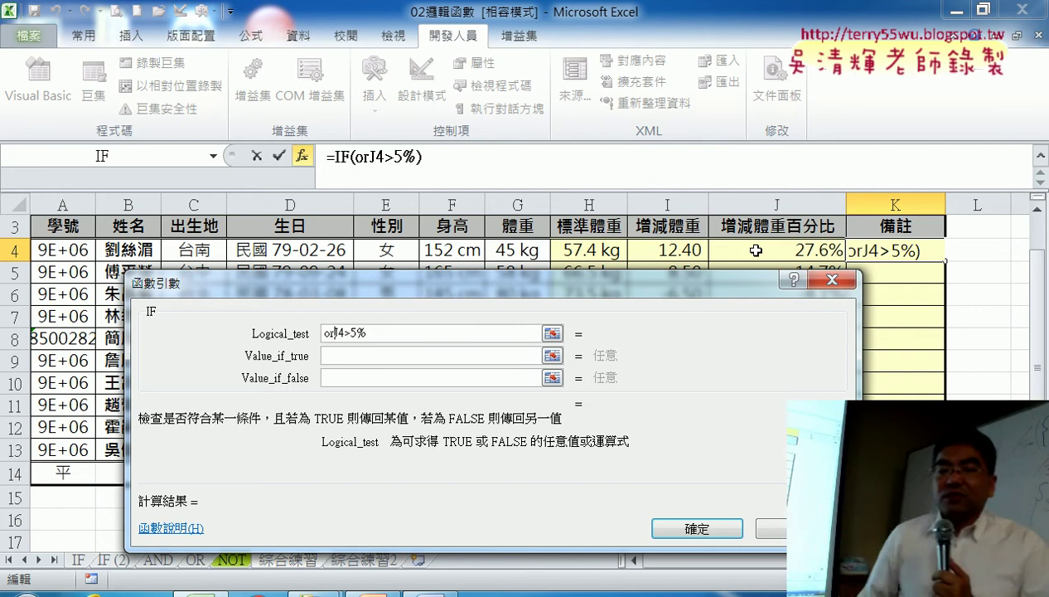
type("(")
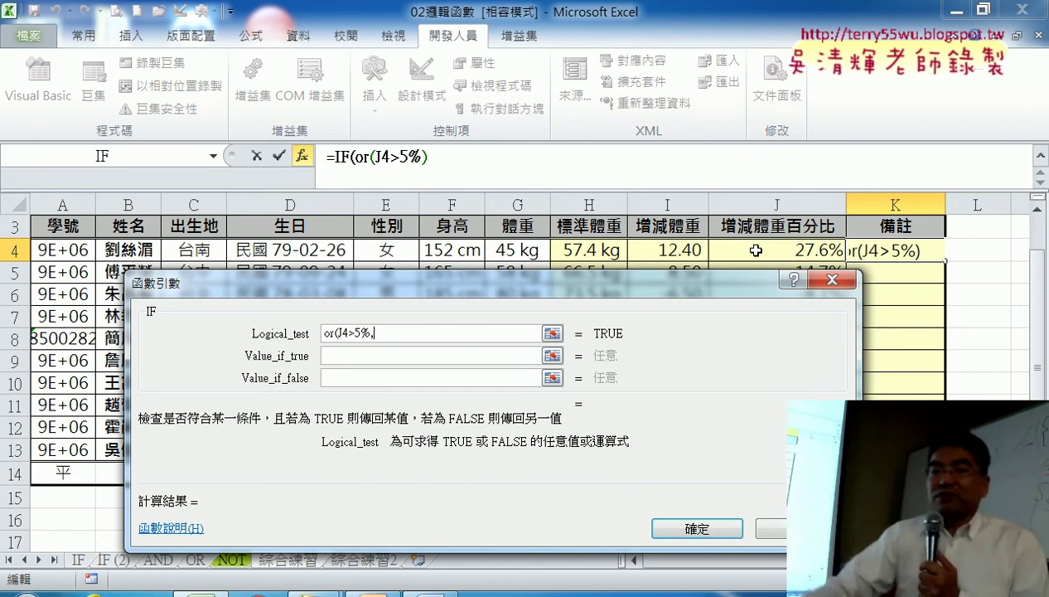
type(",J4")
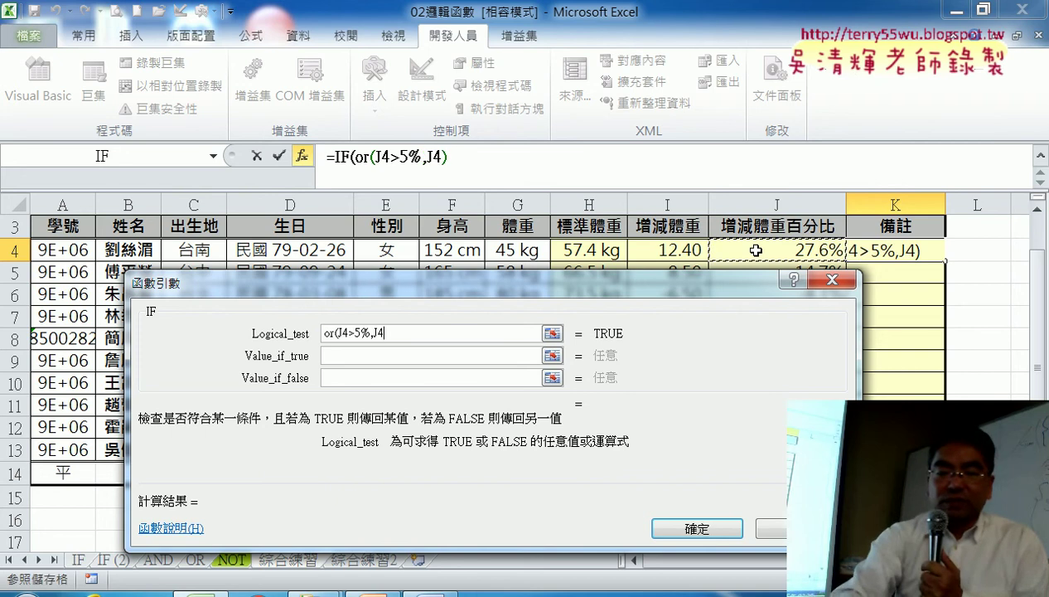
type("<")
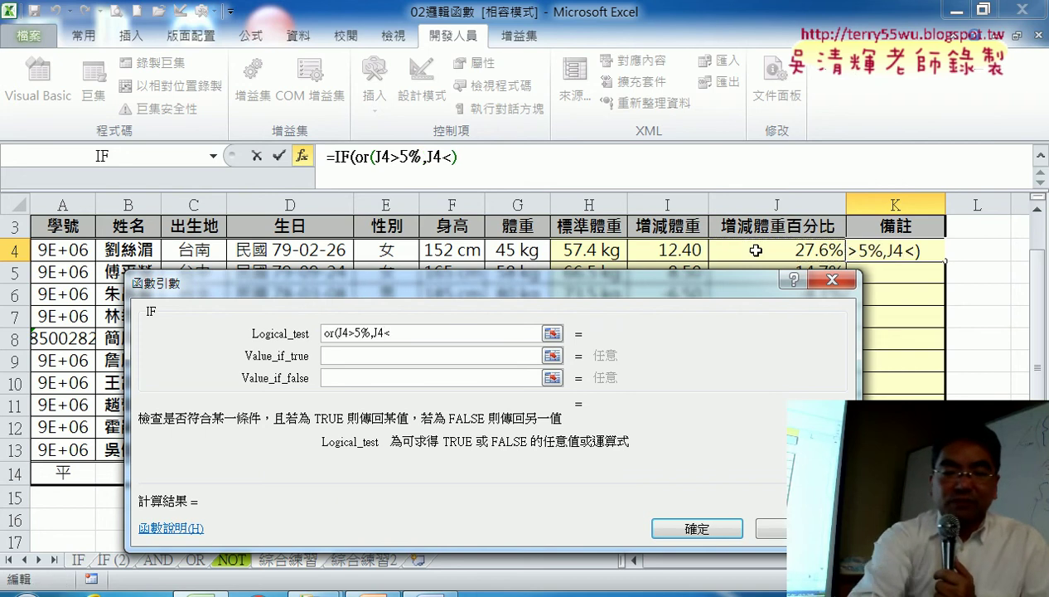
type("-5")
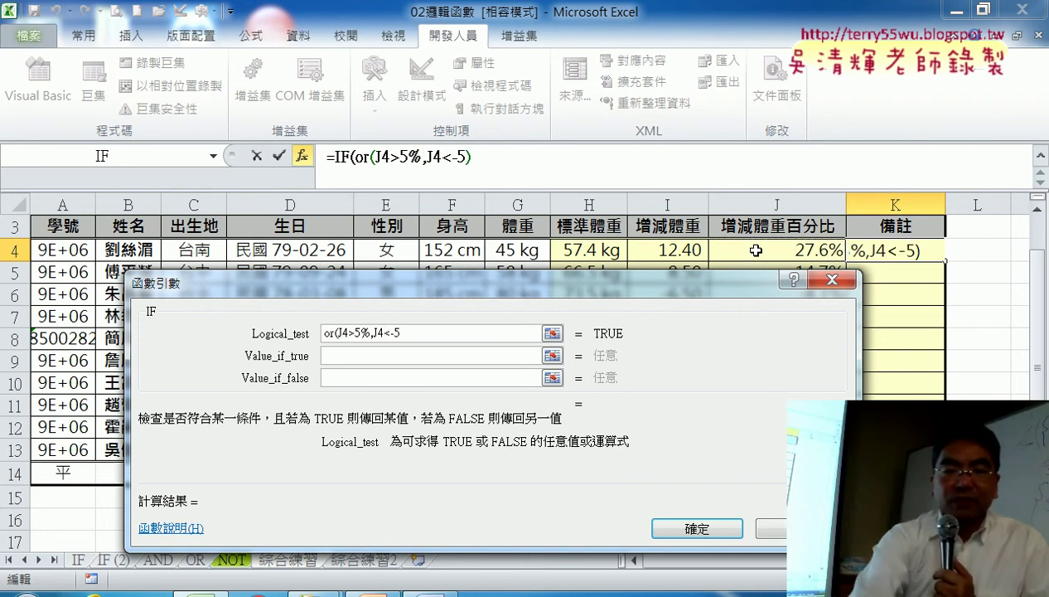
type("%")
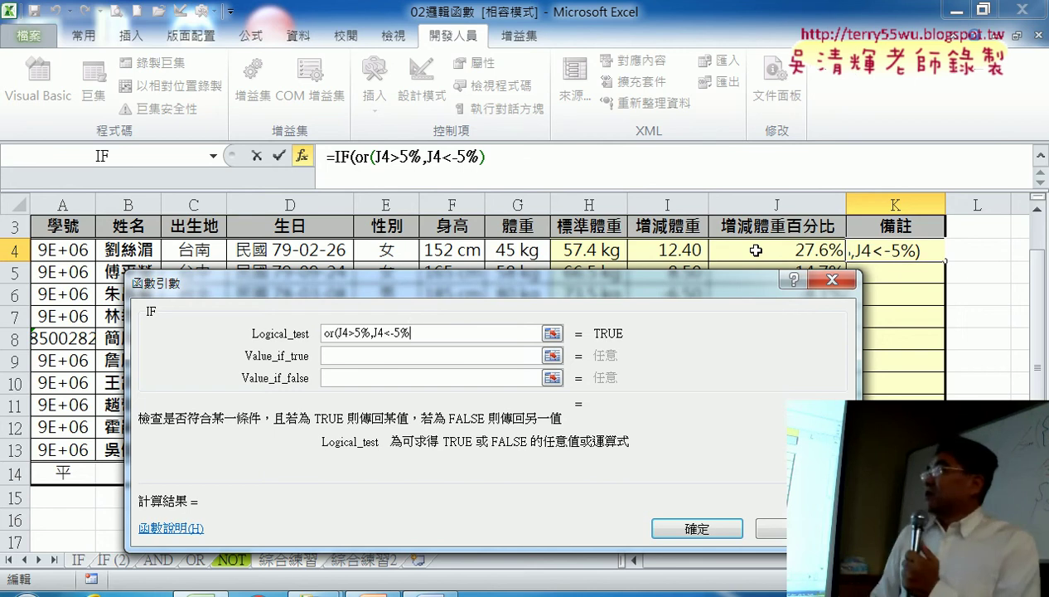
type(")")
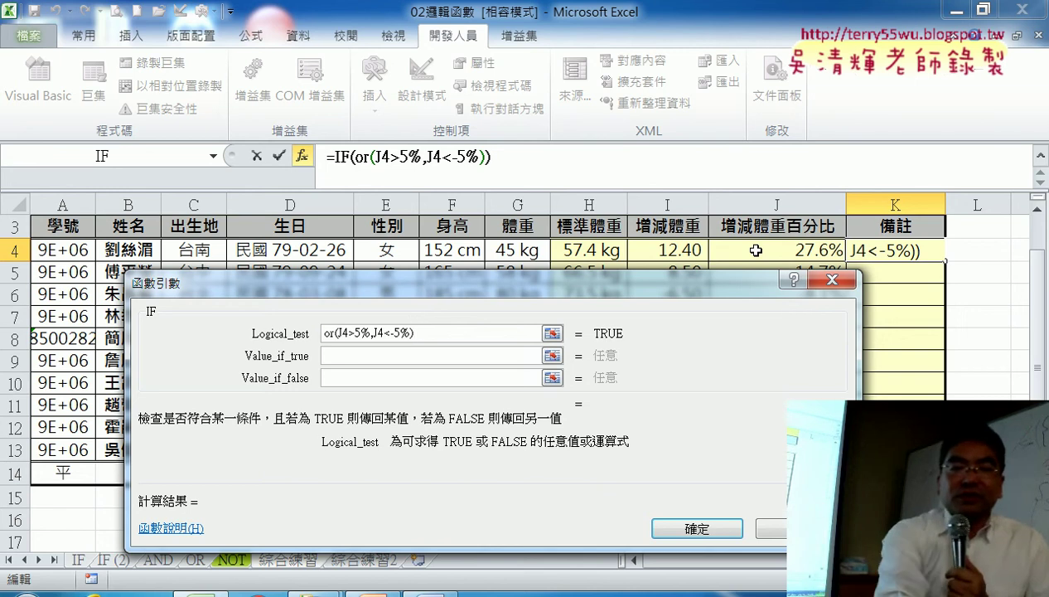
key("Tab")
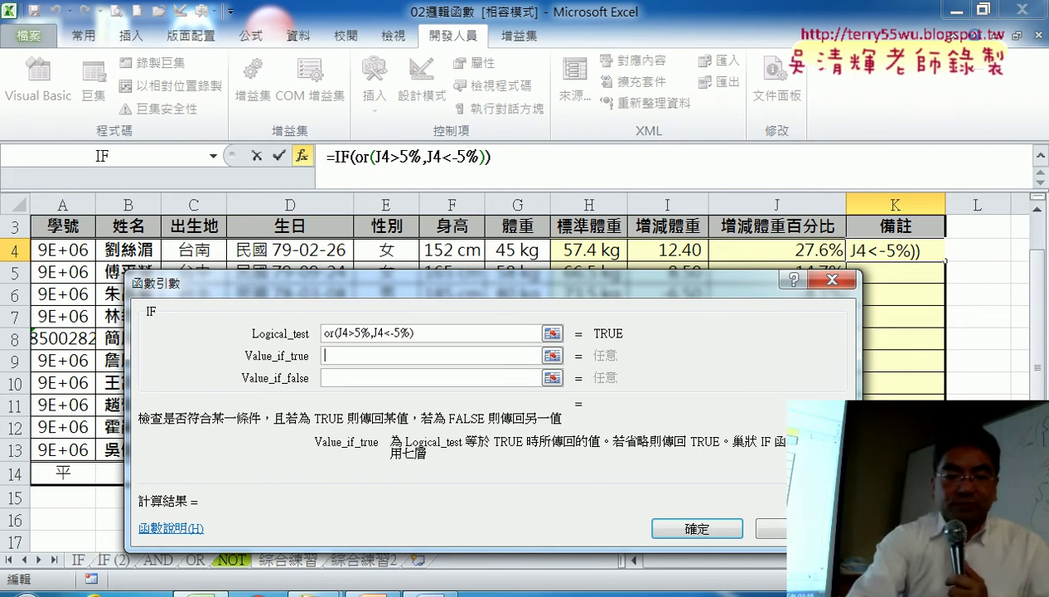
Step: Set Value_if_true to 不標準 and Value_if_false to 標準, then confirm the K4 formula
type("不")
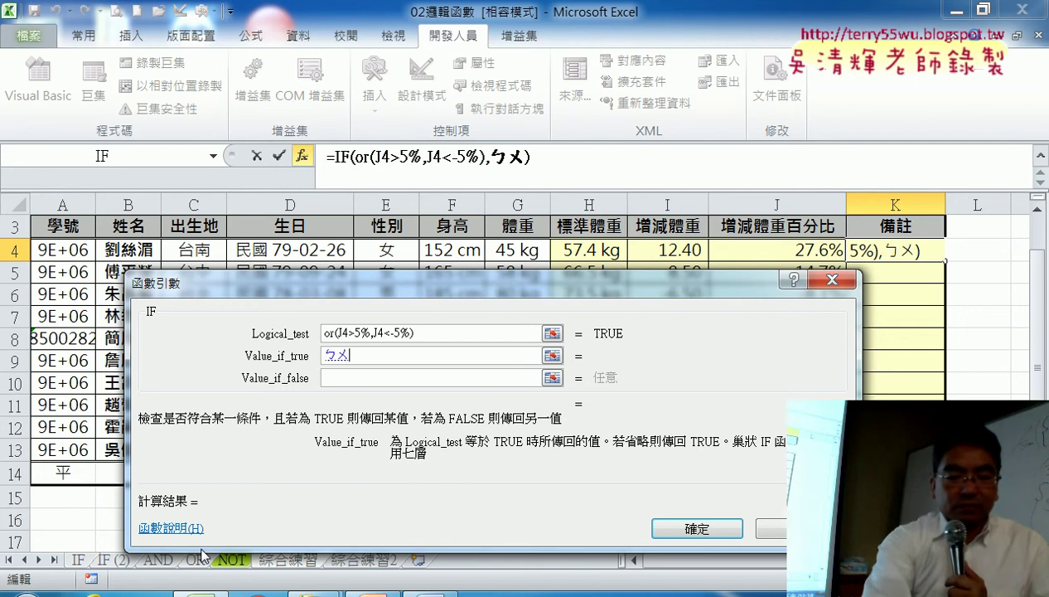
type("ㄅ")
type("標")
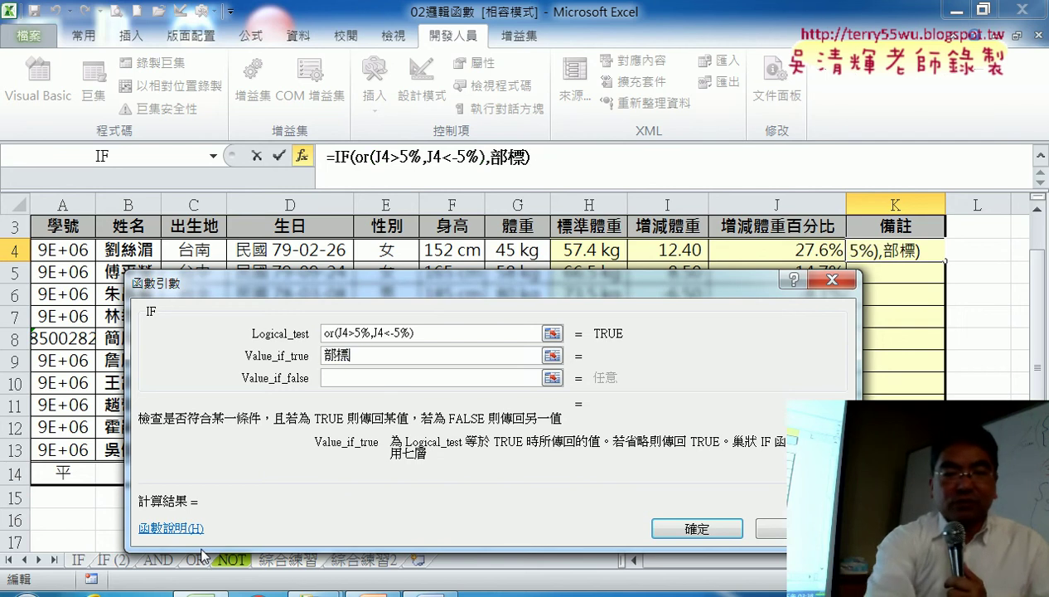
type("準")
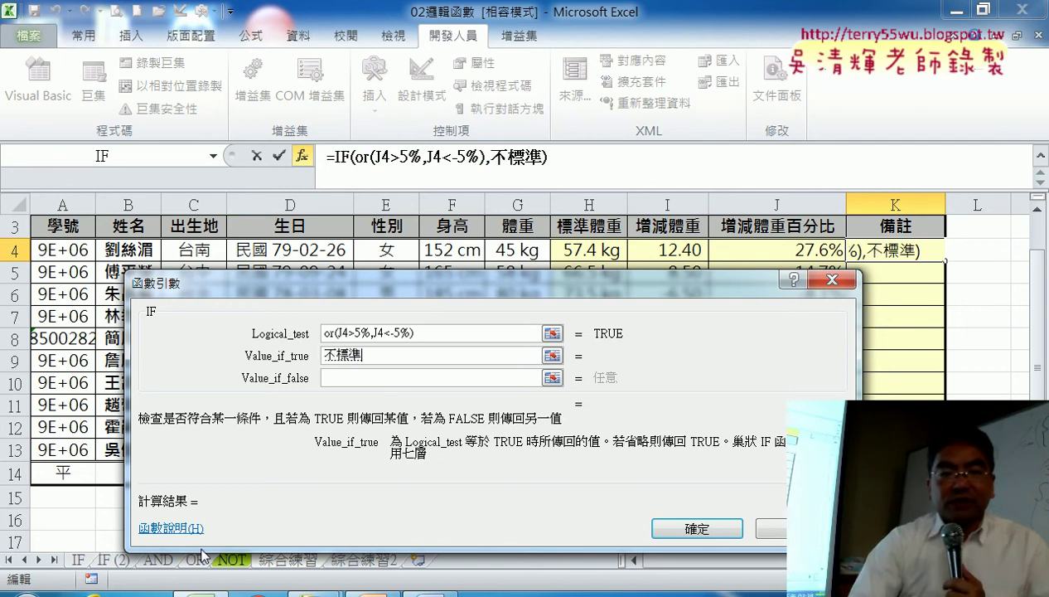
mouse_move(360, 354)
left_mouse_down()
mouse_move(326, 355)
mouse_move(370, 363)
left_mouse_up()
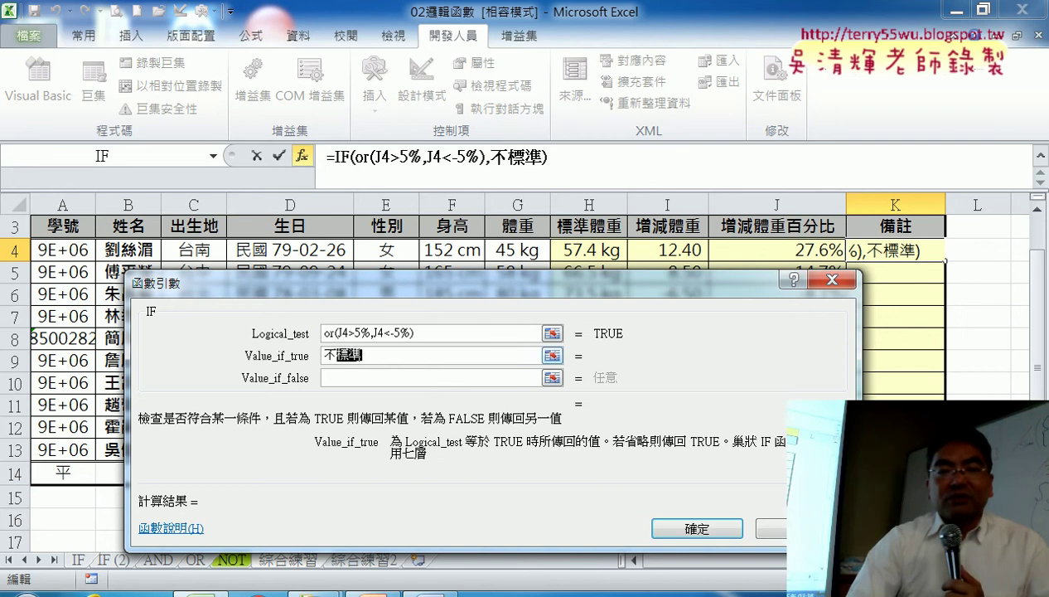
right_click(353, 355)
left_click(405, 377)
left_click(404, 380)
right_click(365, 378)
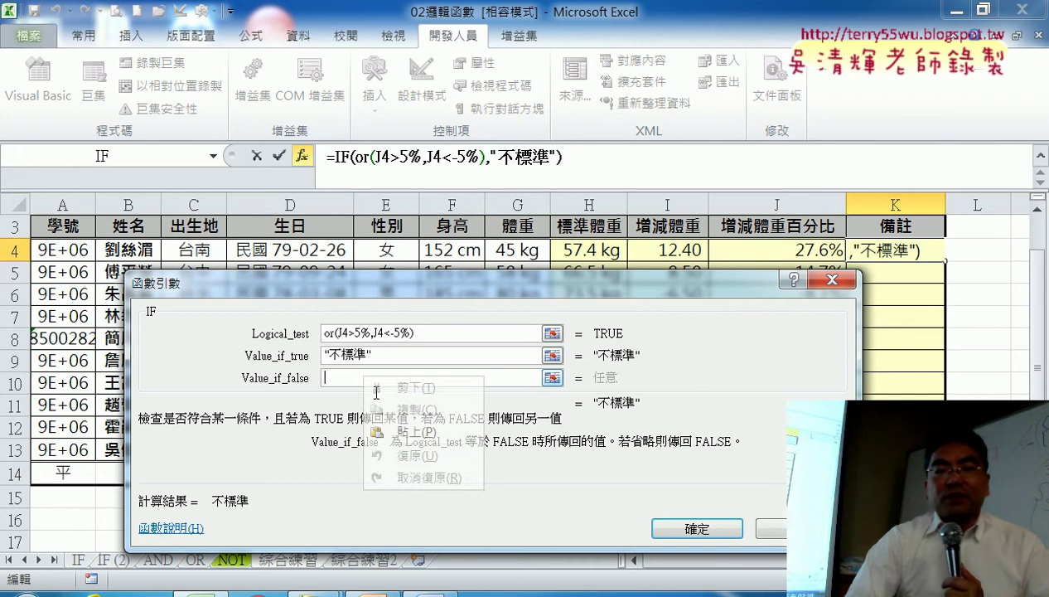
left_click(406, 432)
left_click(406, 355)
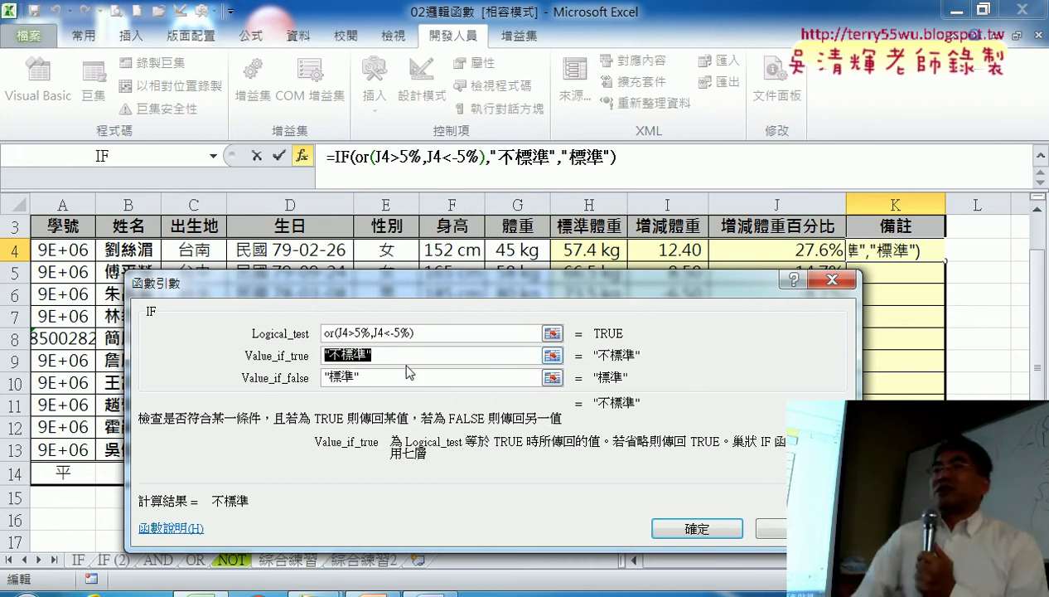
left_click(415, 358)
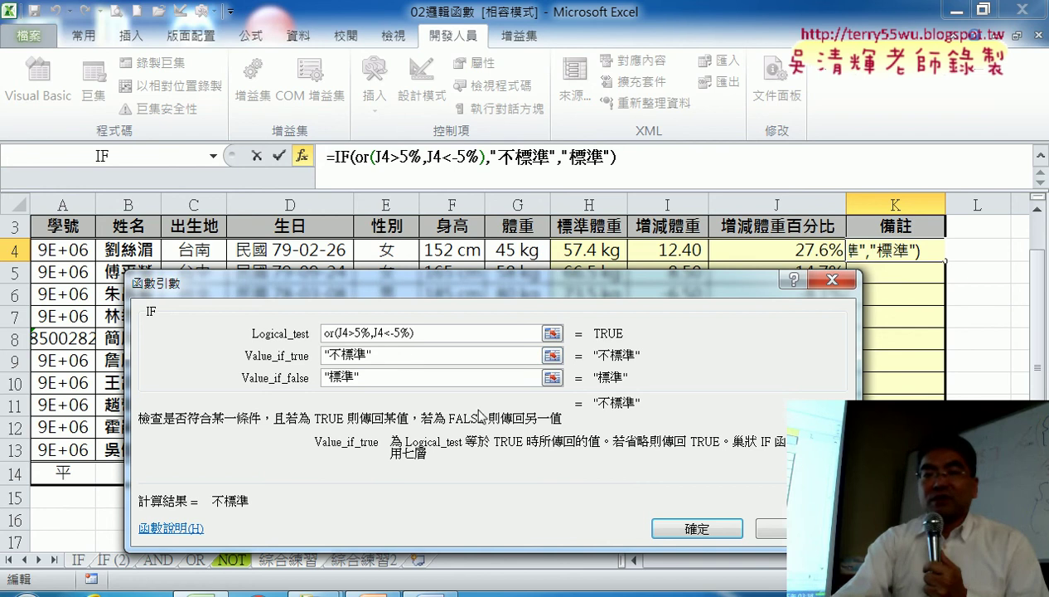
left_click(676, 526)
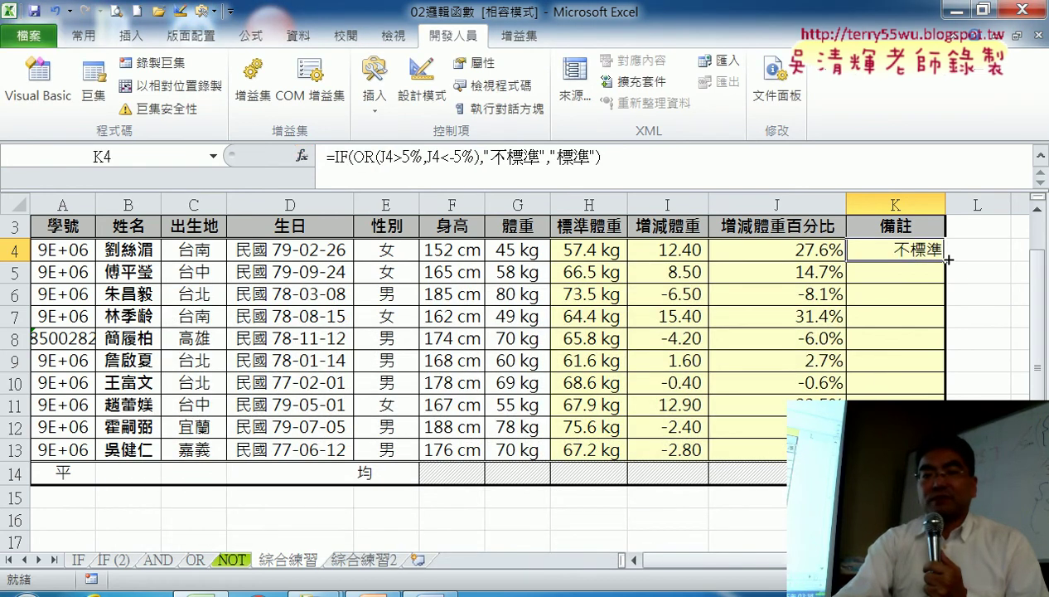
Step: Fill K4's formula down to K13 and duplicate the 綜合練習 sheet as 綜合練習 (2)
left_click_drag(945, 260, 929, 450)
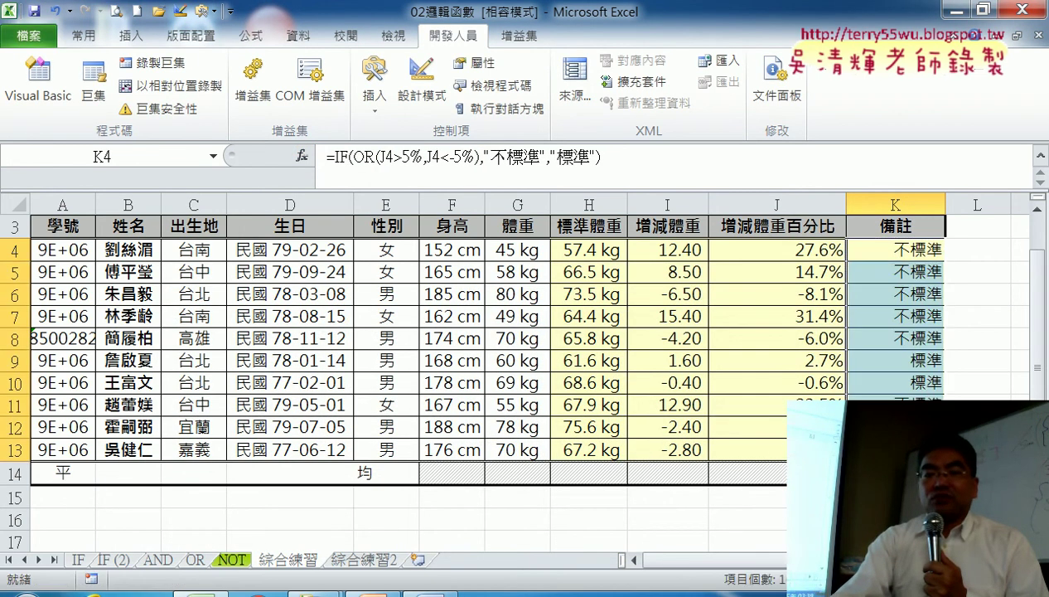
left_click_drag(705, 560, 750, 559)
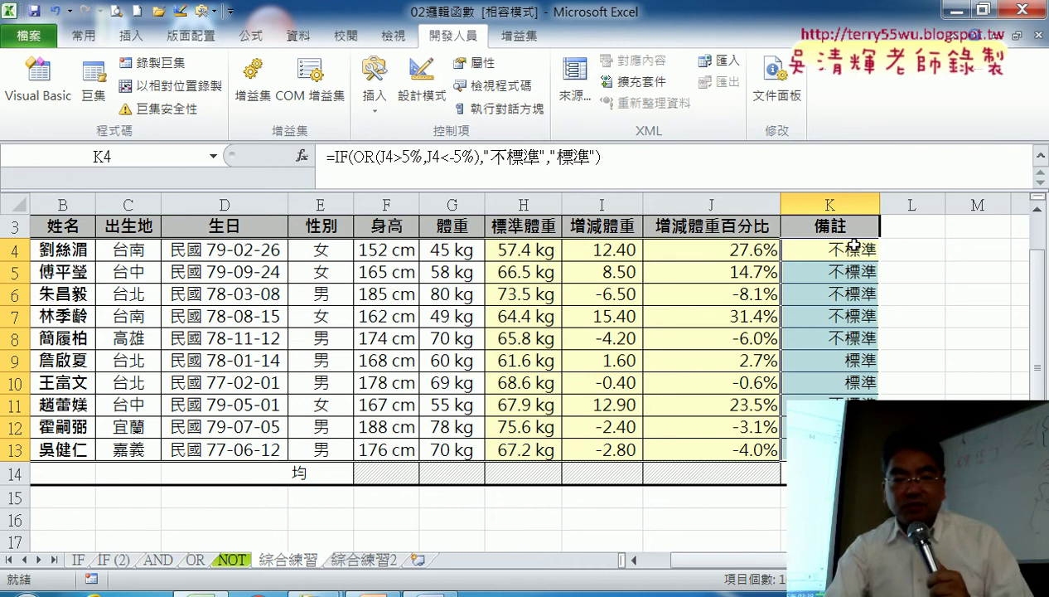
left_click_drag(351, 552, 420, 563)
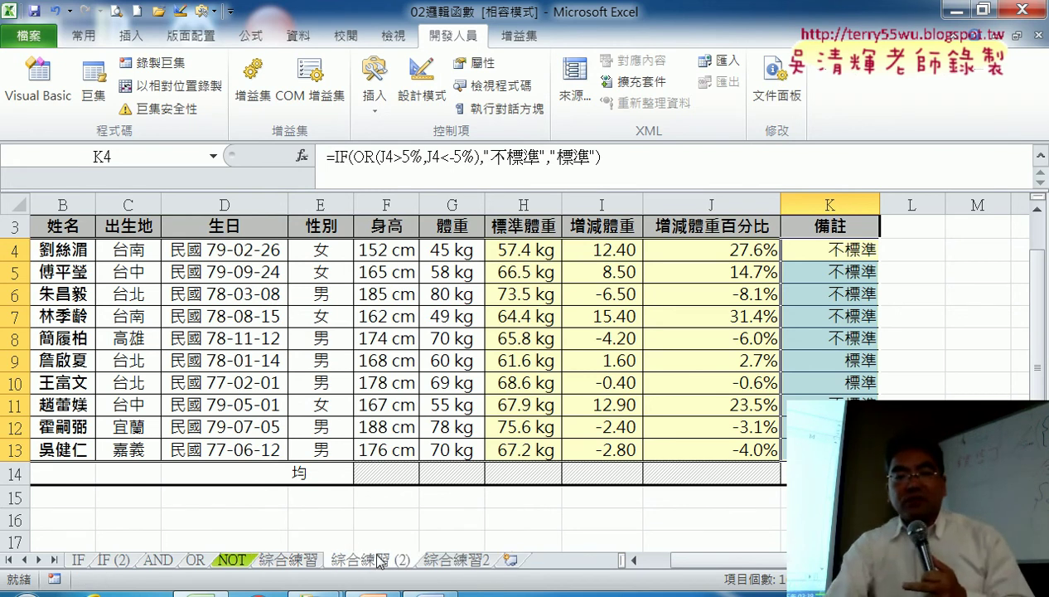
Step: Replace the 2 in the 綜合練習 (2) tab name with 'and', giving 綜合練習 (and)
double_click(402, 559)
left_click(405, 558)
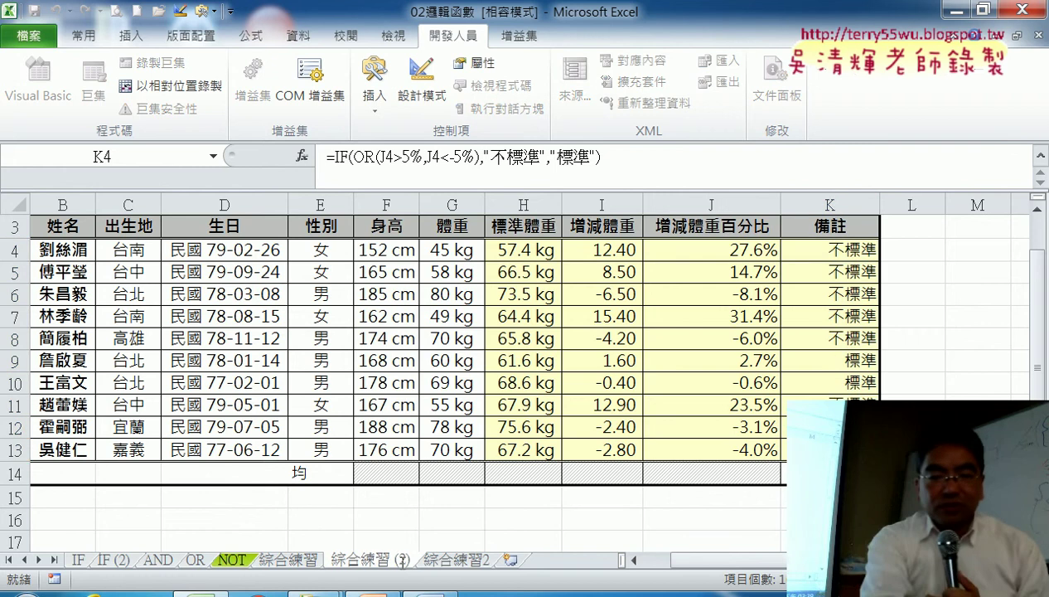
type("1")
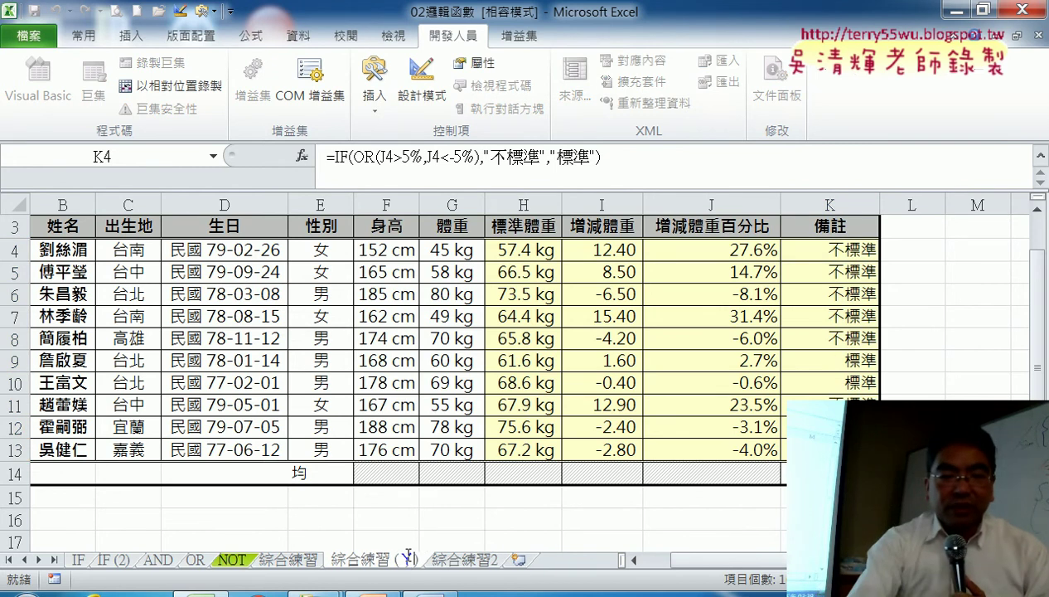
key("BackSpace")
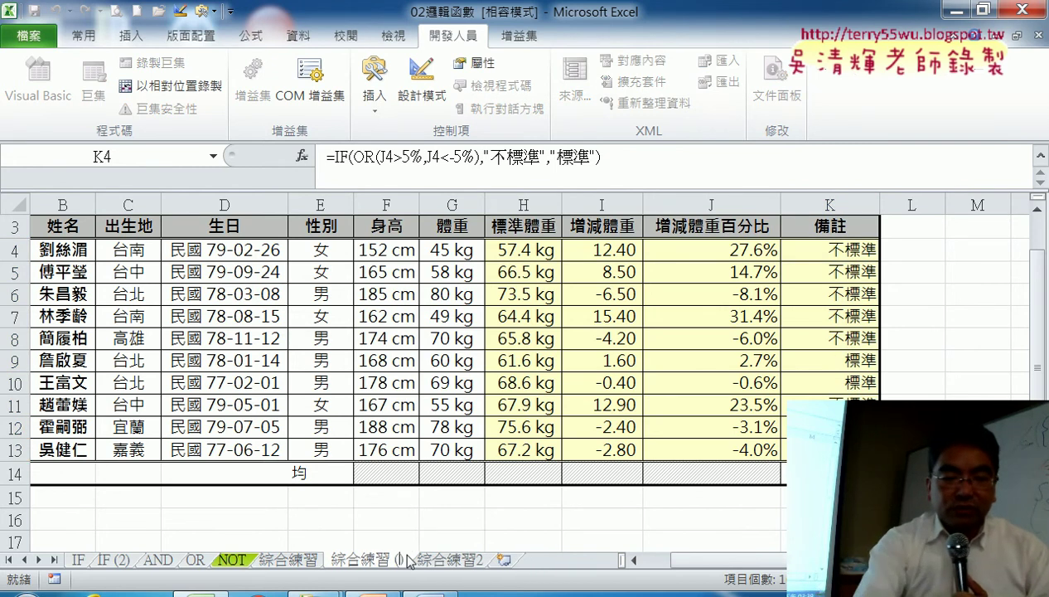
type("an")
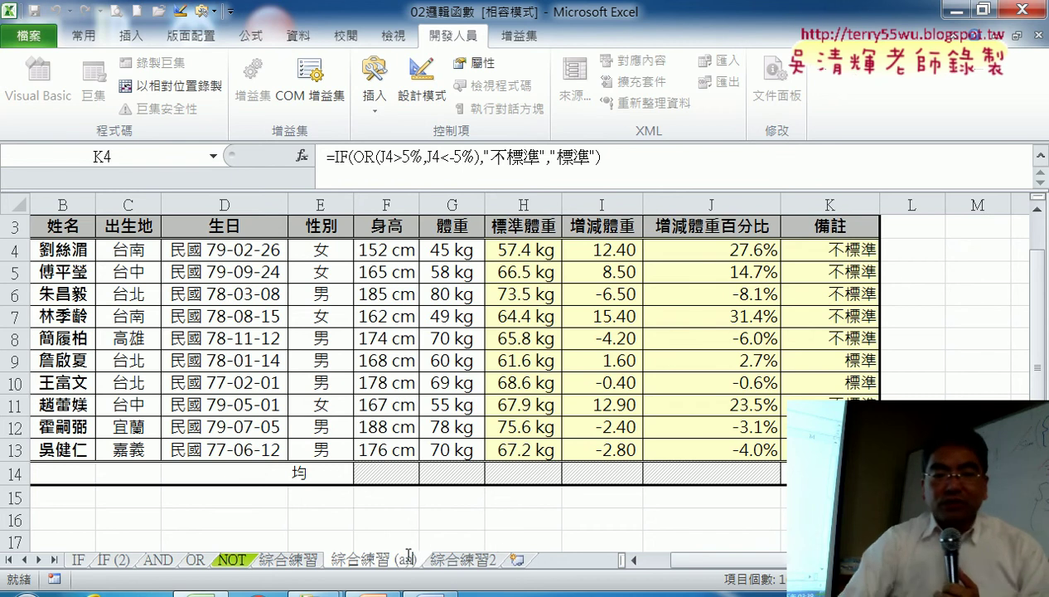
type("d")
key("Return")
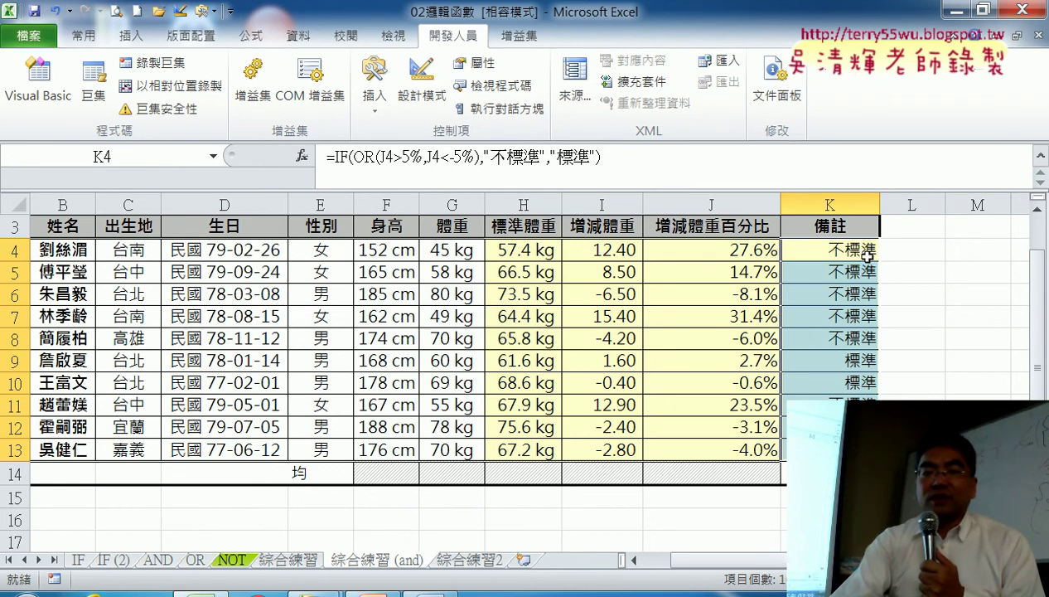
left_click_drag(858, 251, 854, 449)
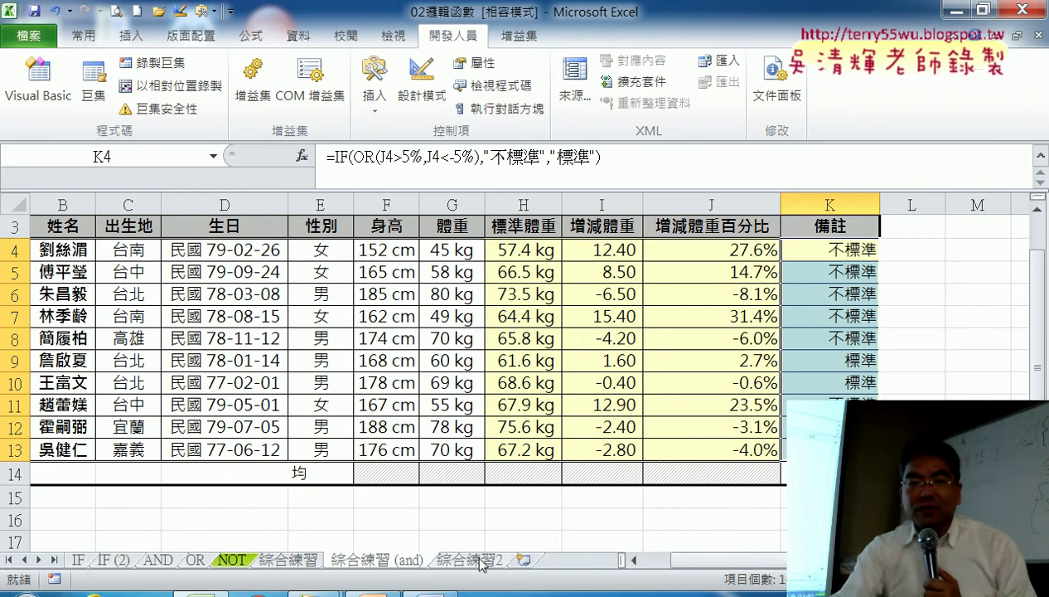
key("shift+BackSpace")
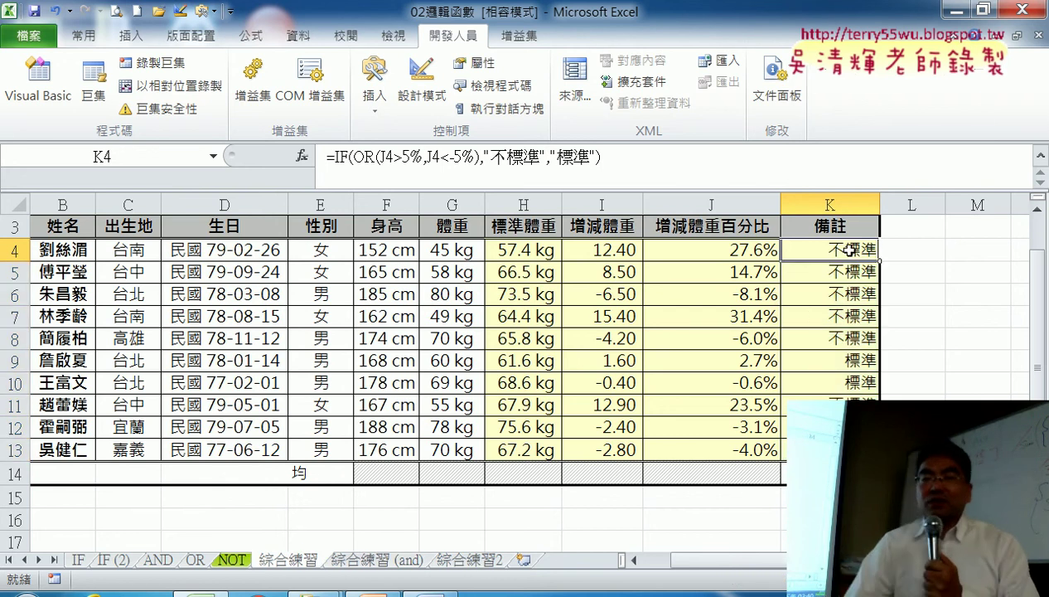
key("ctrl+shift+Down")
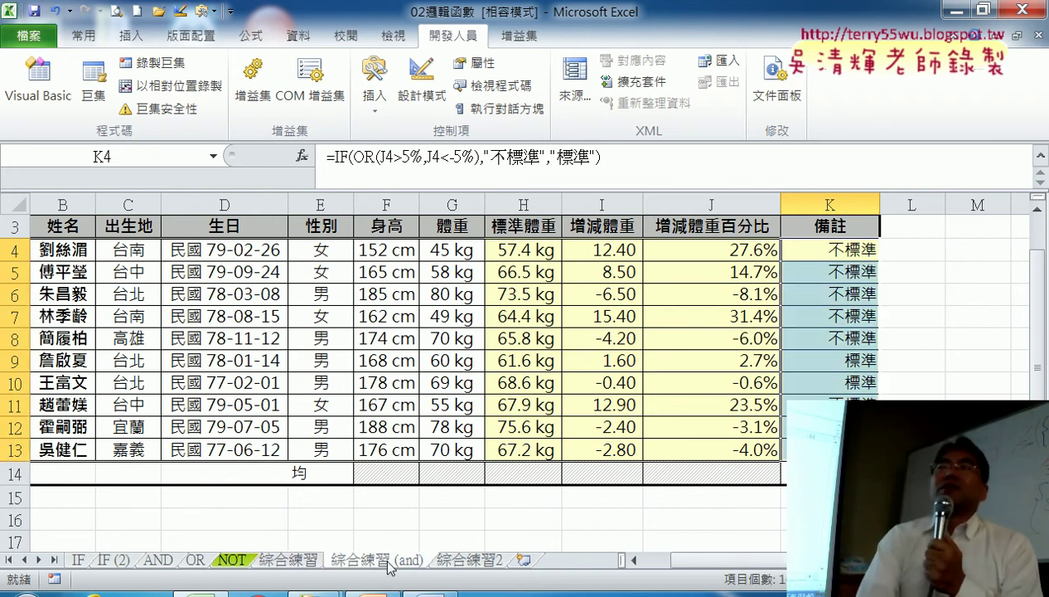